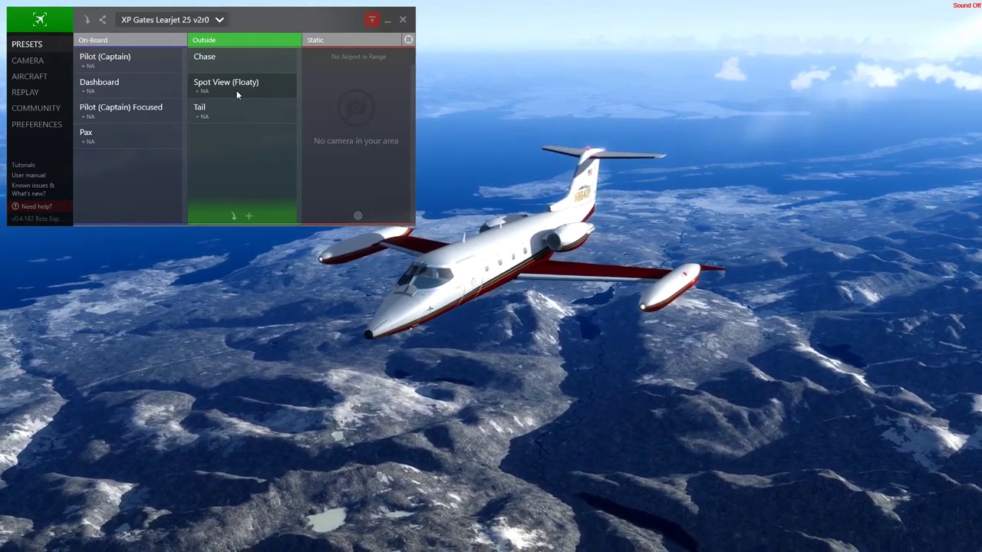
- Raise Spot View (Floaty)'s Wind motion effect to 13.43 and bring up its Wind Vibrations tuning
{"action": "left_click", "coordinate": [28, 59]}
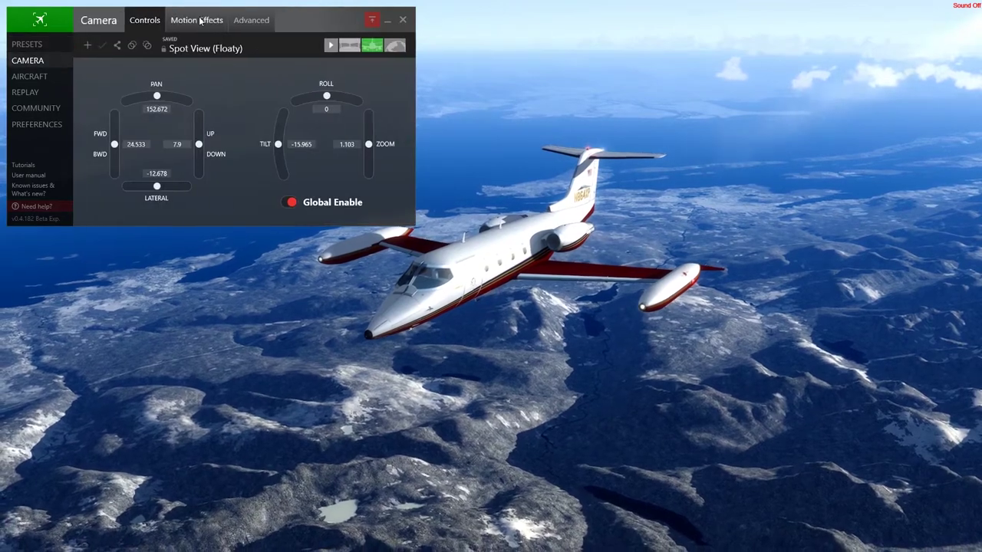
{"action": "left_click", "coordinate": [199, 23]}
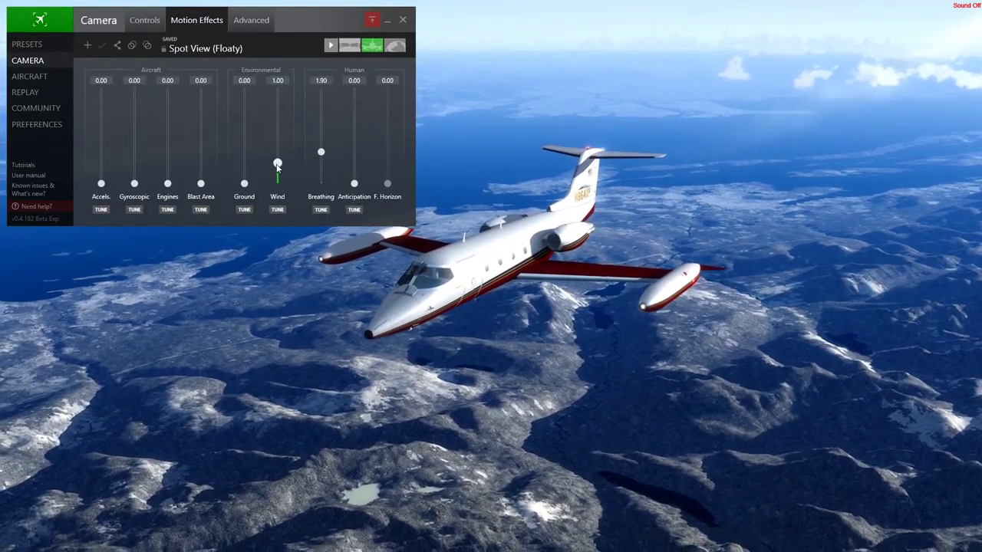
{"action": "left_click_drag", "start_coordinate": [277, 163], "coordinate": [278, 108]}
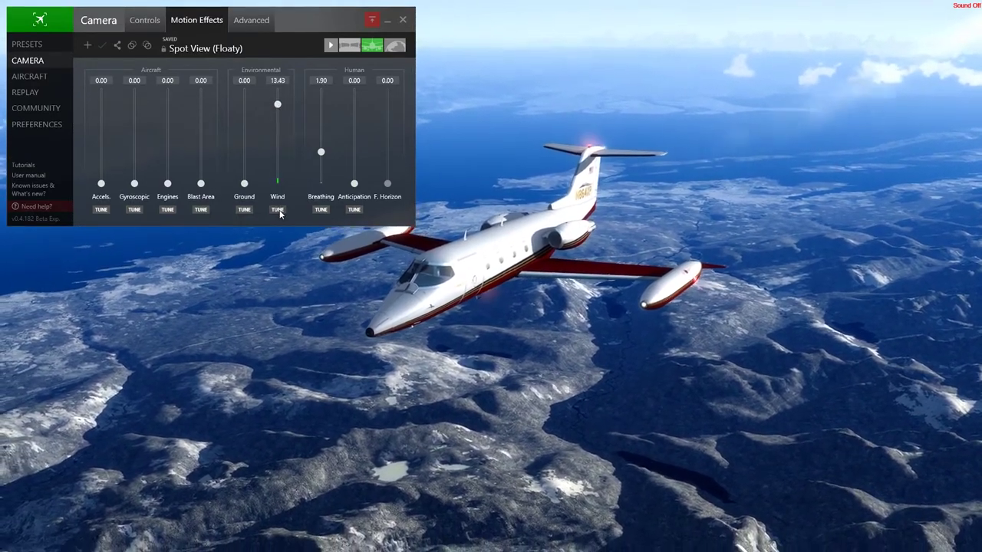
{"action": "left_click", "coordinate": [278, 210]}
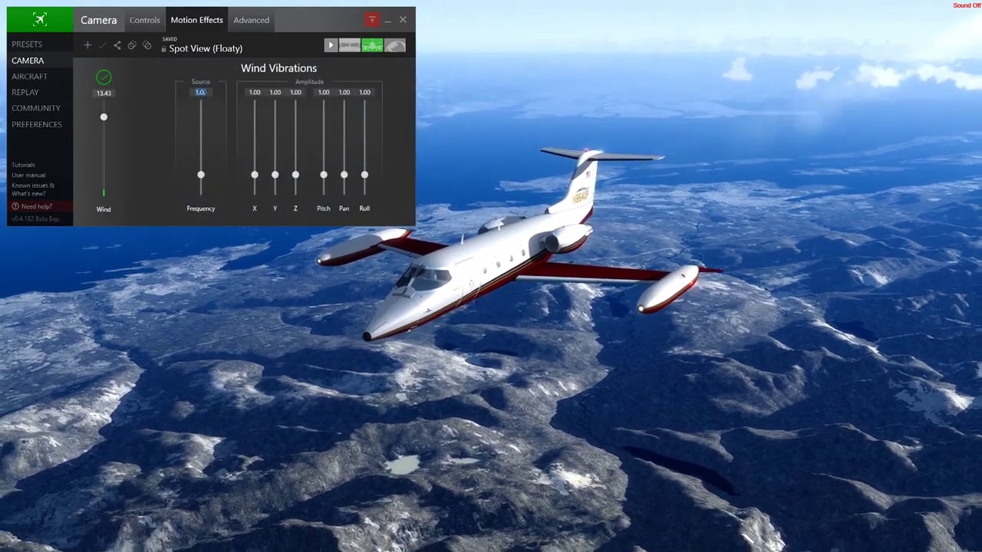
- Set the wind vibration frequency to 0.05
{"action": "left_click", "coordinate": [200, 92]}
{"action": "type", "text": "0.05"}
{"action": "key", "text": "Return"}
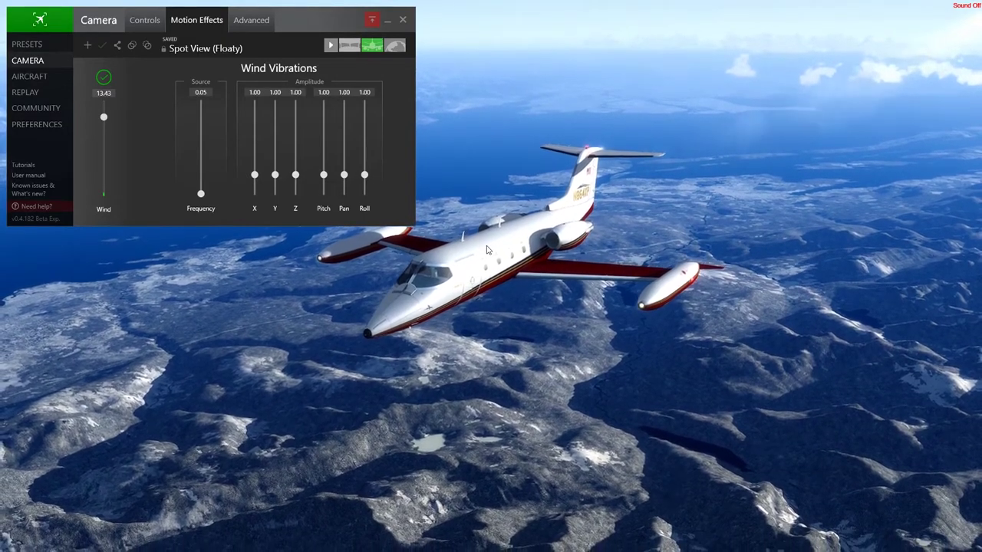
- Set X, Y and Z amplitudes to 24.00, with Pitch 1.34, Pan 1.11 and Roll 1.77
{"action": "left_click_drag", "start_coordinate": [256, 178], "coordinate": [275, 98]}
{"action": "left_click_drag", "start_coordinate": [295, 175], "coordinate": [295, 99]}
{"action": "left_click_drag", "start_coordinate": [323, 175], "coordinate": [366, 156]}
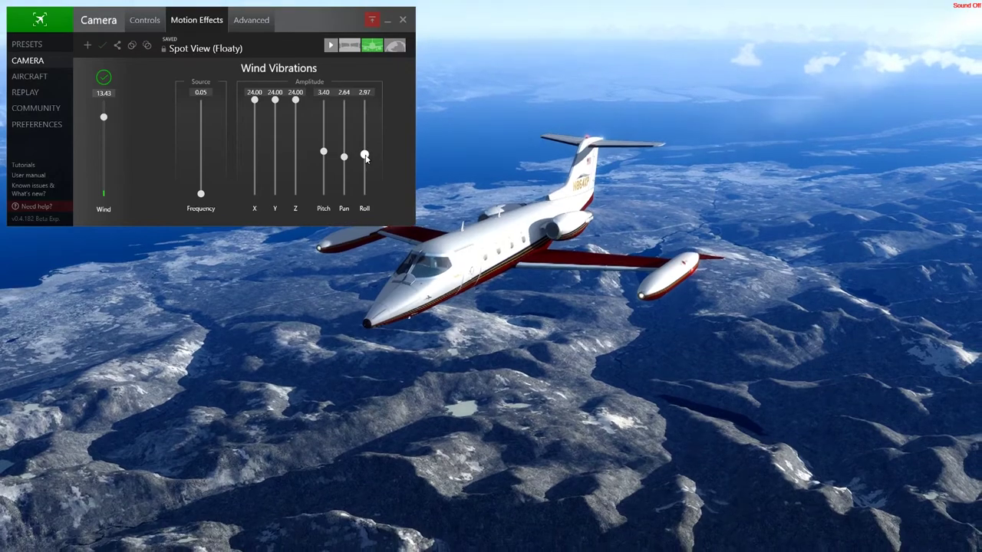
{"action": "left_click_drag", "start_coordinate": [323, 151], "coordinate": [344, 172]}
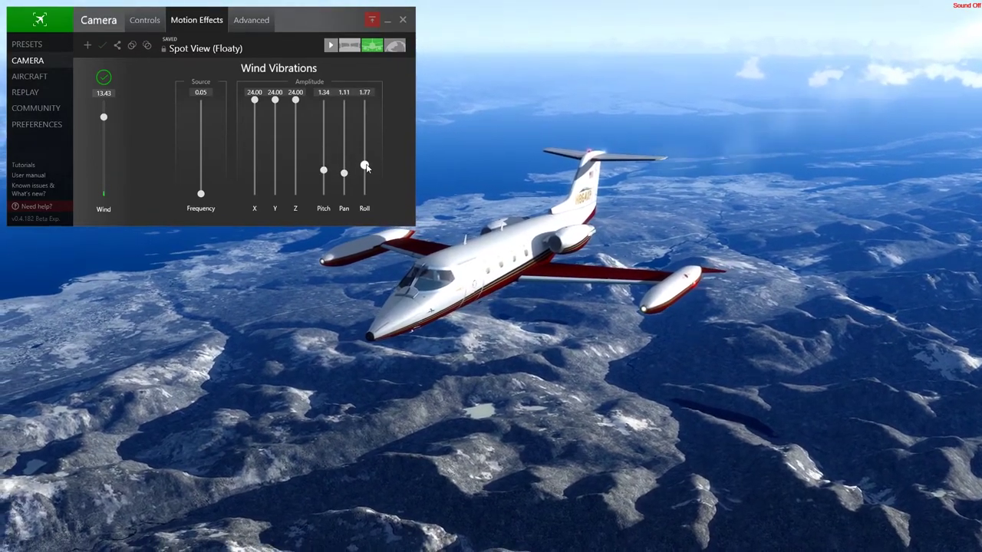
{"action": "left_click", "coordinate": [104, 78]}
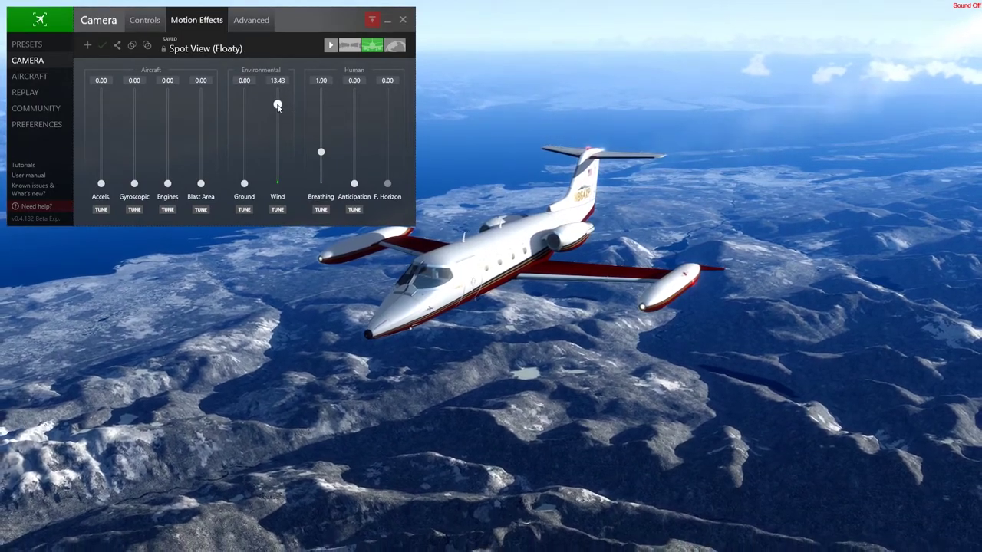
- Apply the 13.43 wind setting to every preset of the XP Gates Learjet 25, then return to its presets list
{"action": "right_click", "coordinate": [278, 106]}
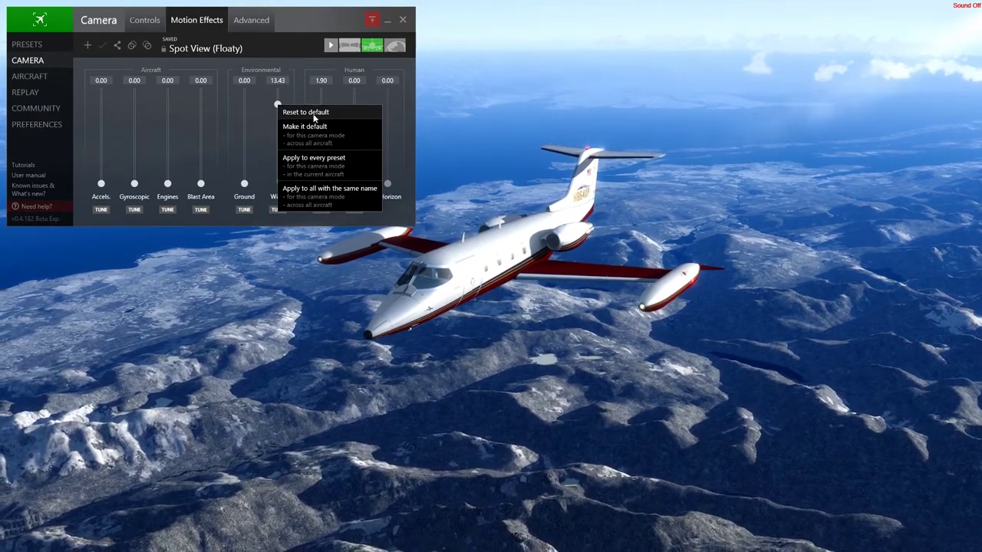
{"action": "left_click", "coordinate": [322, 158]}
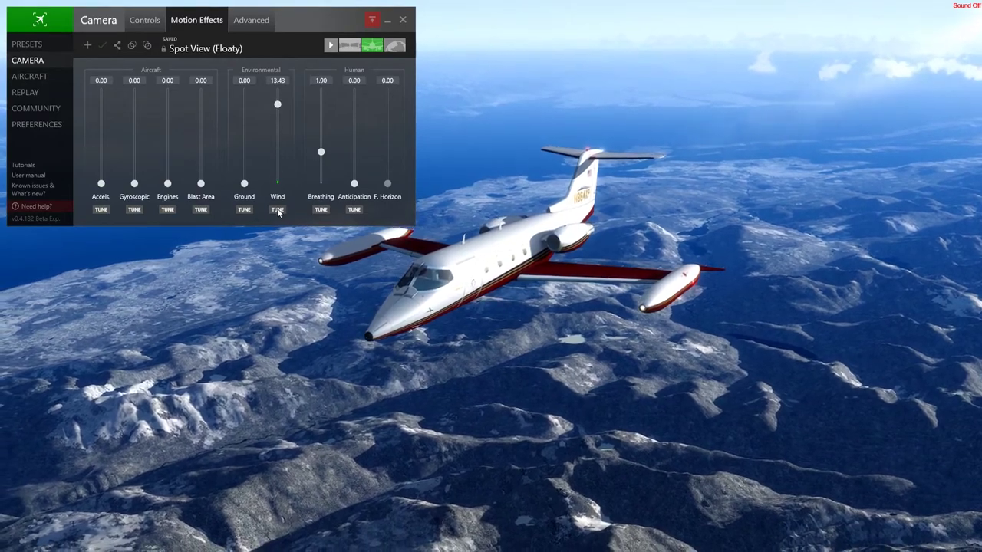
{"action": "left_click", "coordinate": [32, 47]}
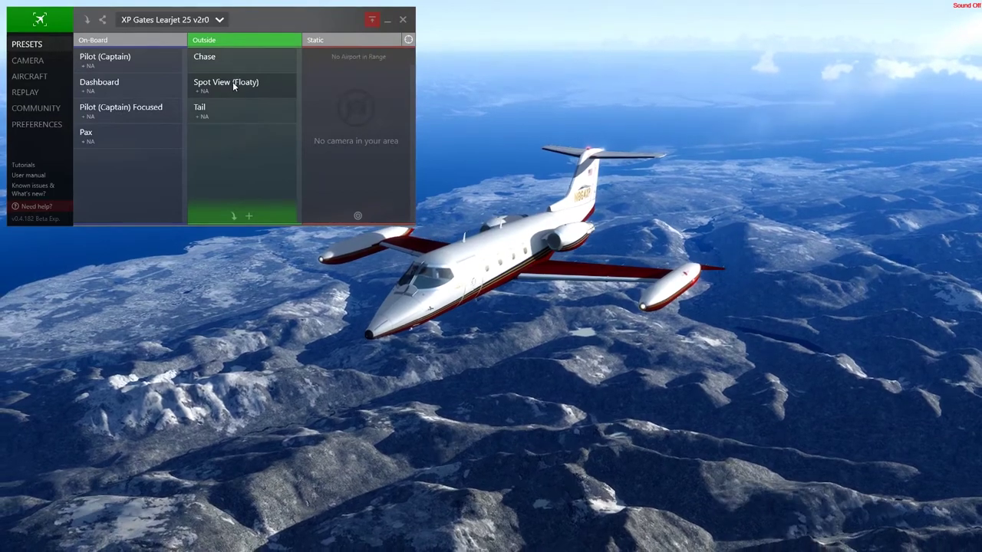
- Return to Spot View (Floaty)'s camera settings and bring up the Wind effect's options menu
{"action": "left_click", "coordinate": [32, 62]}
{"action": "right_click", "coordinate": [278, 105]}
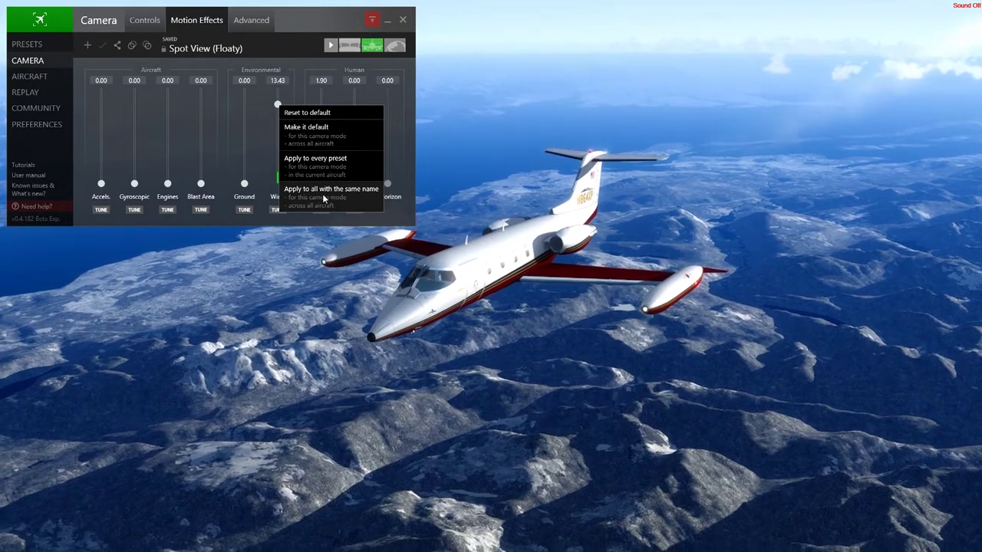
- Copy the wind setting to same-named Spot View (Floaty) presets in all aircraft, confirming with 'understood'
{"action": "left_click", "coordinate": [322, 193]}
{"action": "left_click_drag", "start_coordinate": [357, 60], "coordinate": [358, 141]}
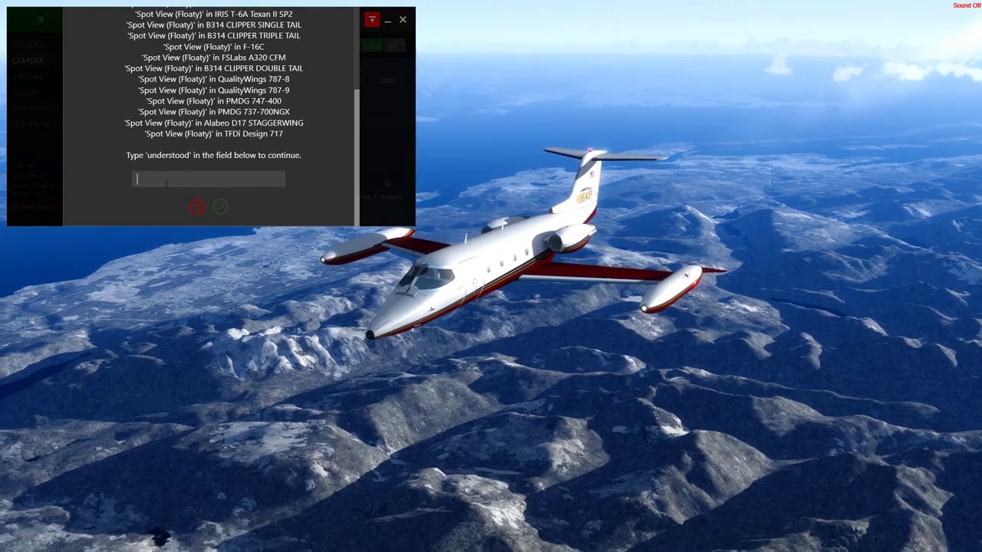
{"action": "type", "text": "understood"}
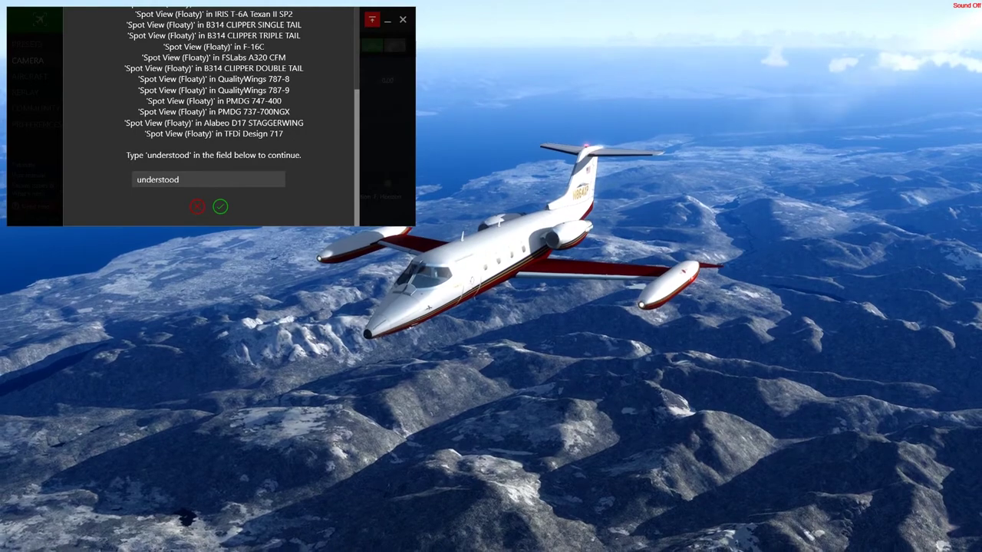
{"action": "left_click", "coordinate": [220, 207]}
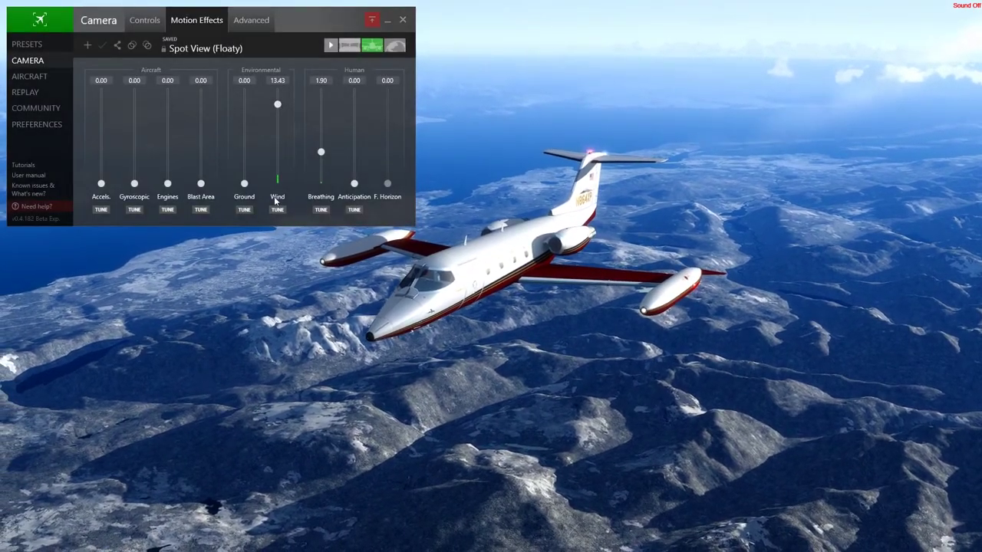
{"action": "left_click", "coordinate": [276, 210]}
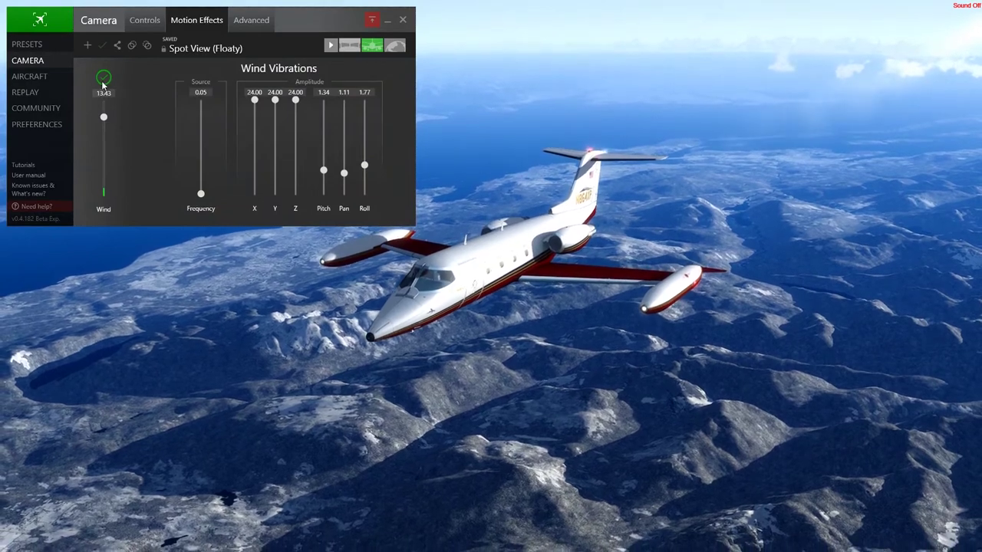
{"action": "left_click", "coordinate": [103, 76]}
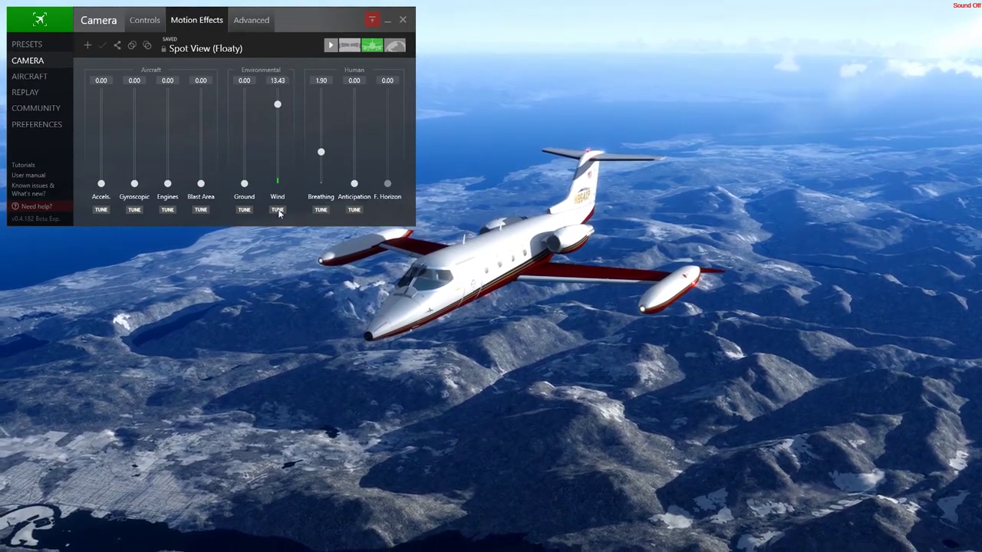
{"action": "left_click", "coordinate": [278, 211]}
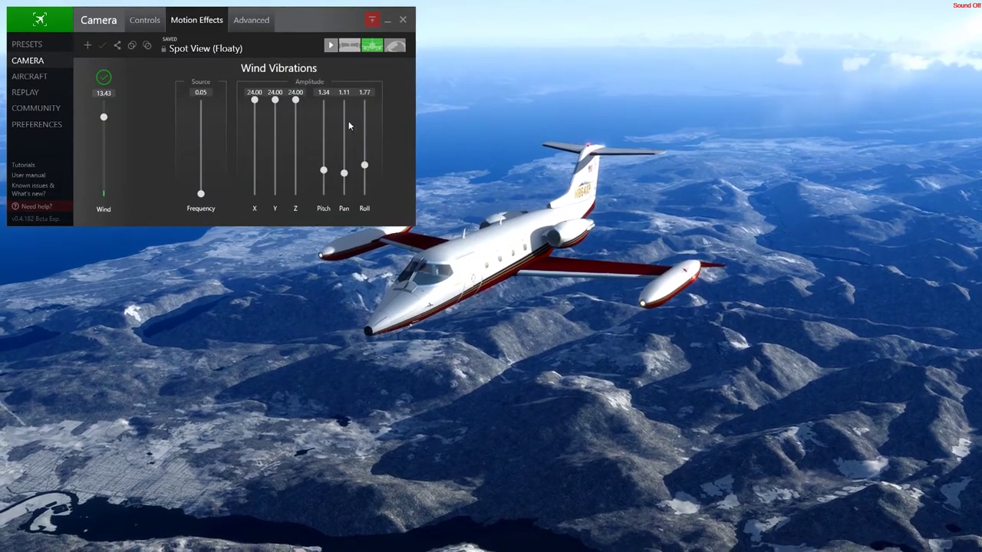
{"action": "left_click", "coordinate": [103, 78]}
- Make the 13.43 Wind setting the default for this camera mode
{"action": "right_click", "coordinate": [278, 106]}
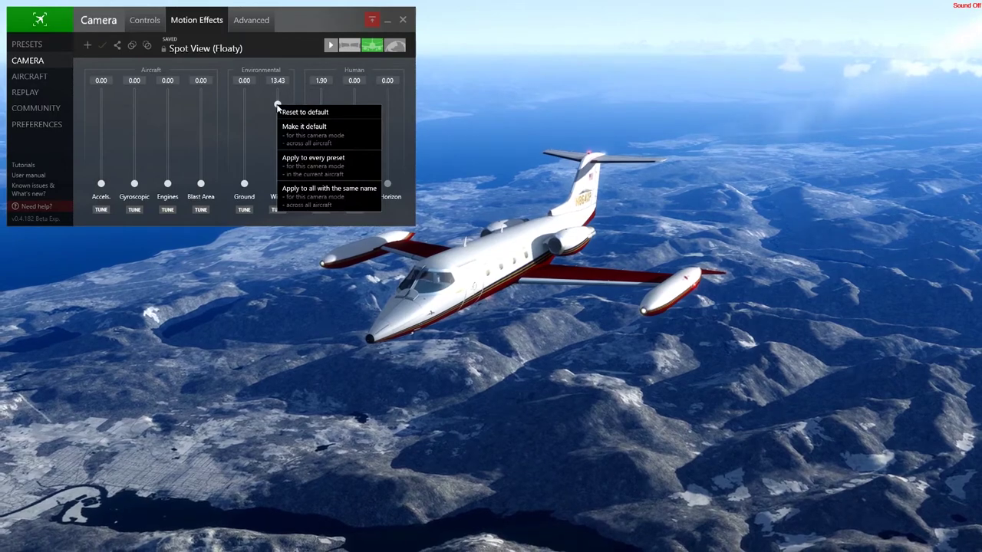
{"action": "left_click", "coordinate": [321, 131]}
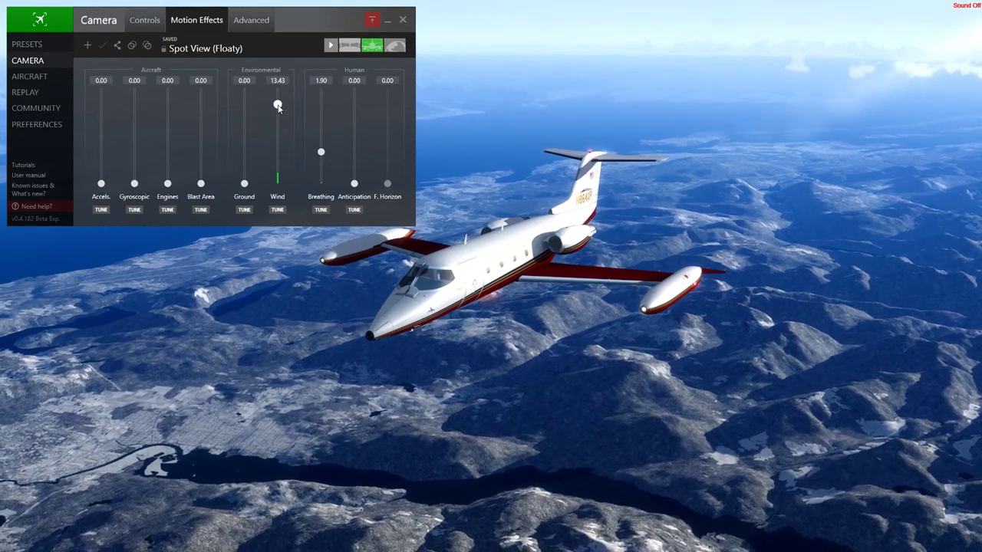
{"action": "right_click", "coordinate": [278, 107]}
{"action": "left_click", "coordinate": [278, 108]}
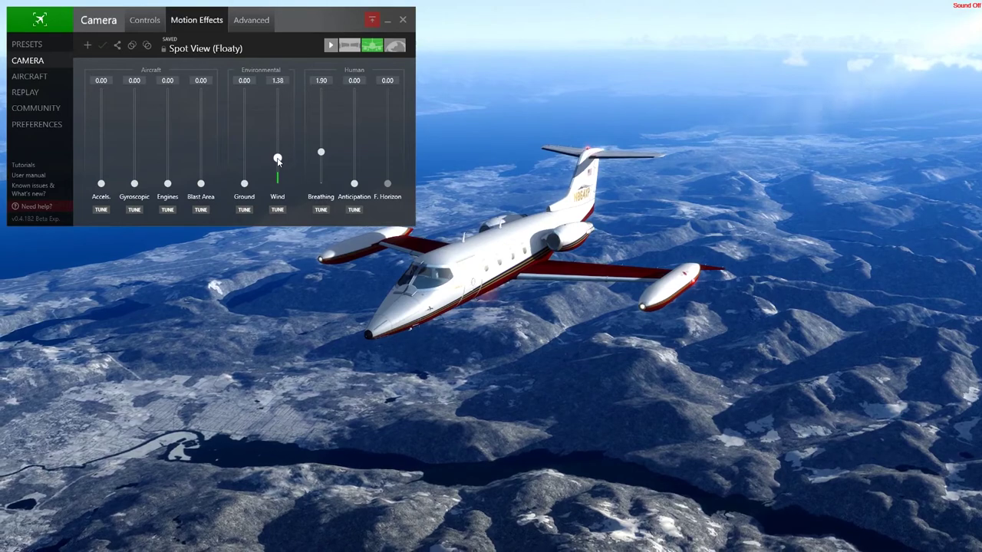
- Reset the Wind effect to its 13.43 default and switch to the Advanced camera options
{"action": "right_click", "coordinate": [278, 160]}
{"action": "left_click", "coordinate": [292, 166]}
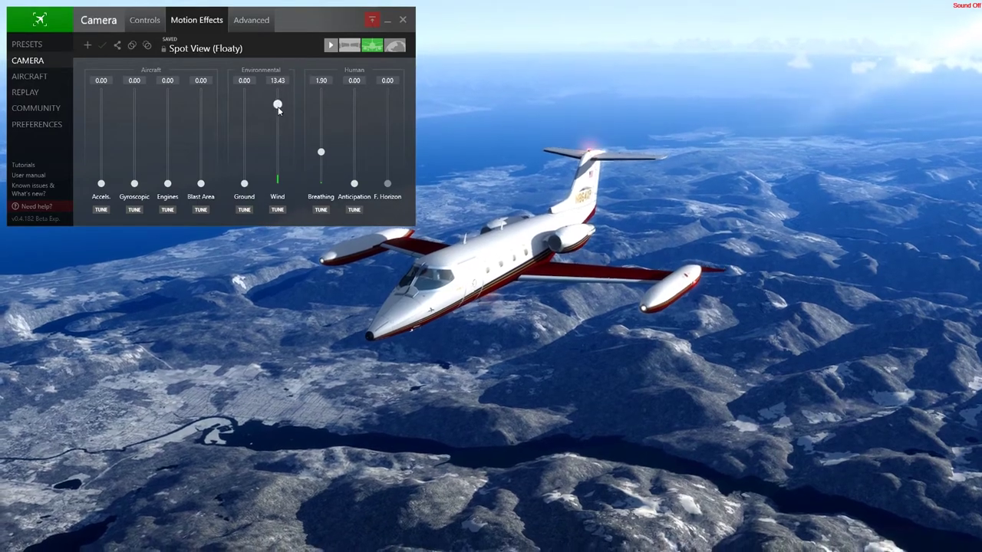
{"action": "left_click", "coordinate": [253, 21]}
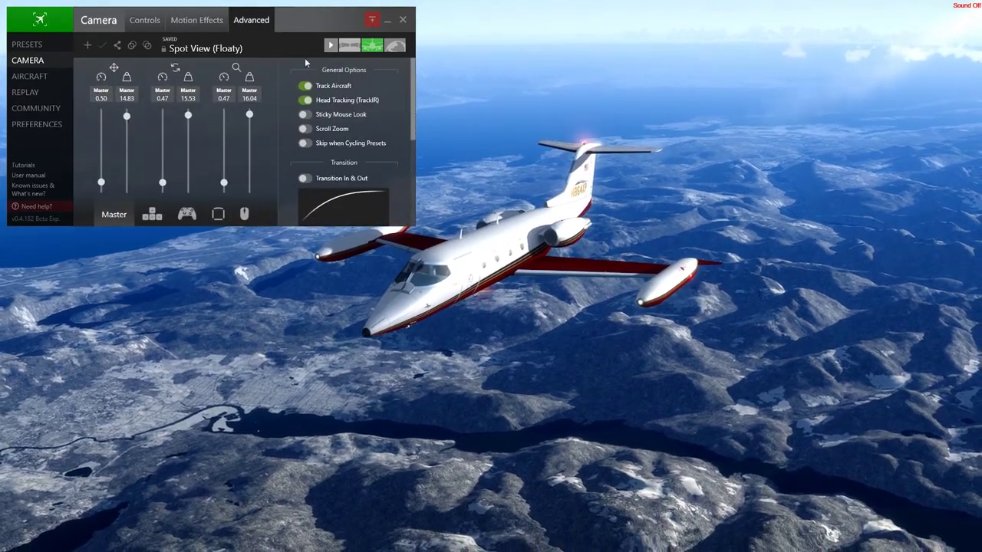
- Review Spot View's Advanced General Options, checking the Track Aircraft and Easing Function option menus
{"action": "mouse_move", "coordinate": [412, 80]}
{"action": "left_mouse_down"}
{"action": "mouse_move", "coordinate": [408, 150]}
{"action": "mouse_move", "coordinate": [413, 77]}
{"action": "left_mouse_up"}
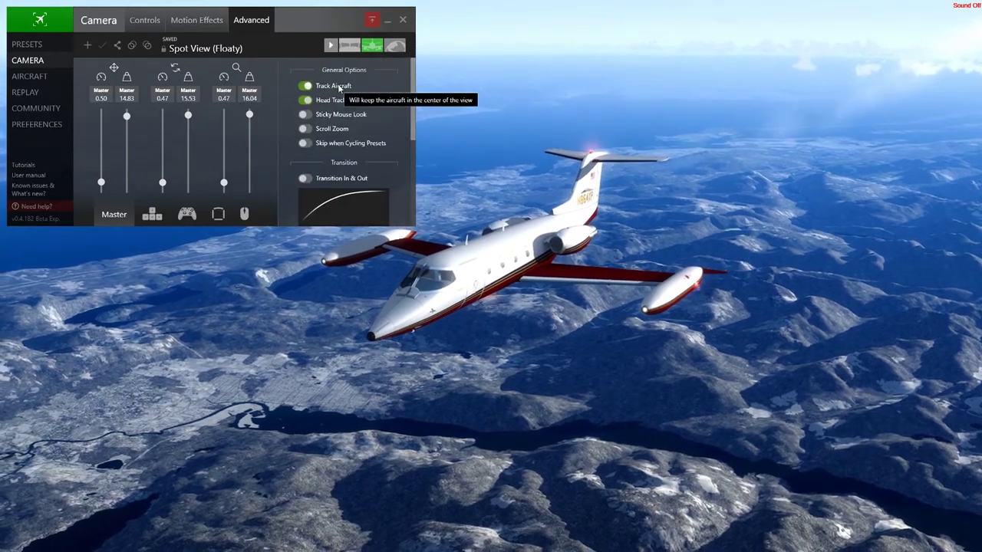
{"action": "right_click", "coordinate": [338, 86]}
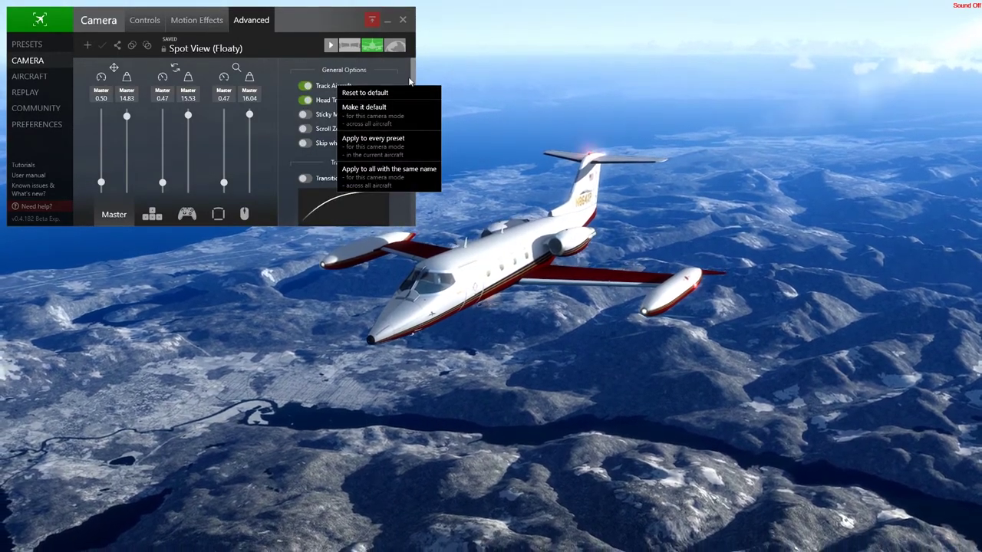
{"action": "left_click", "coordinate": [404, 235]}
{"action": "left_click_drag", "start_coordinate": [412, 80], "coordinate": [412, 119]}
{"action": "right_click", "coordinate": [347, 129]}
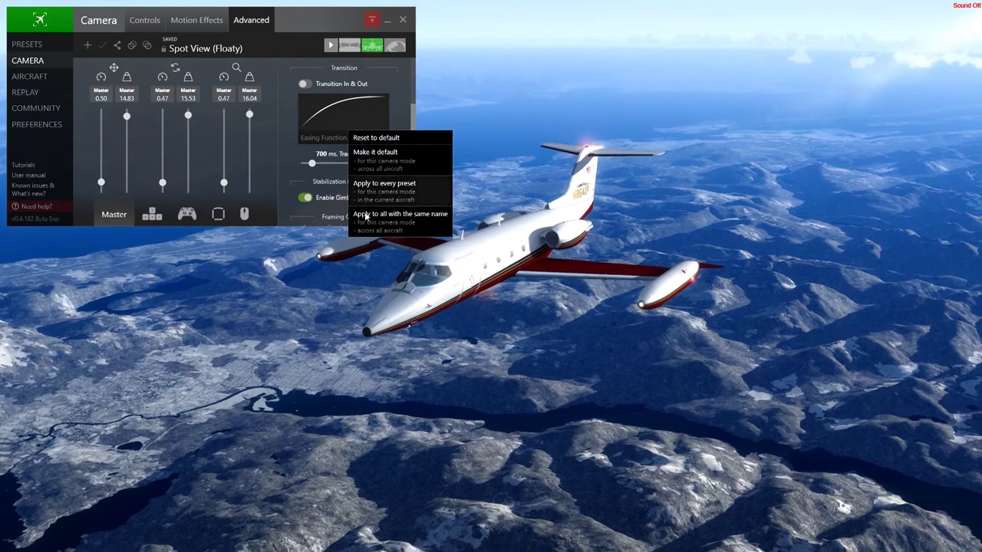
{"action": "left_click", "coordinate": [413, 119]}
{"action": "left_click_drag", "start_coordinate": [413, 119], "coordinate": [414, 74]}
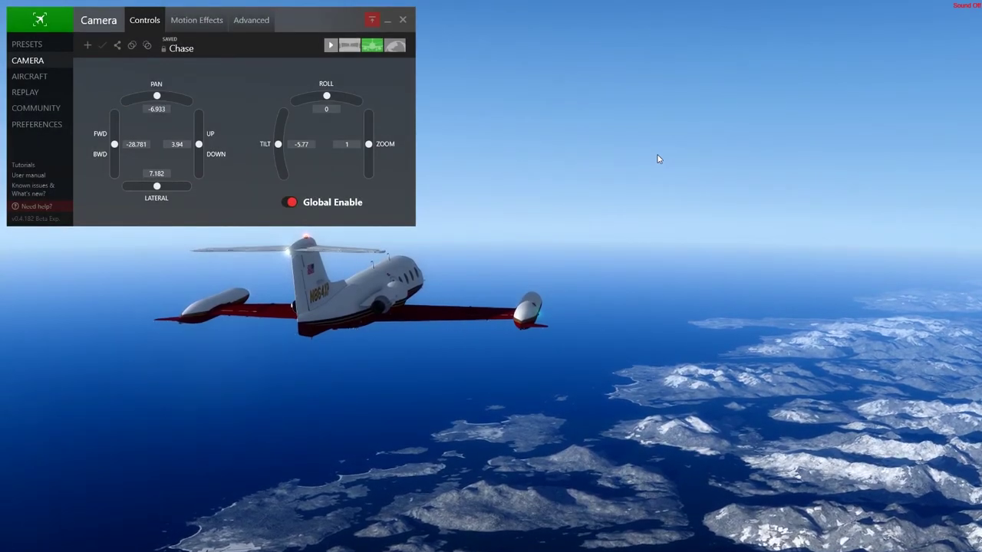
- Start copying the Chase camera, leaving only the Motion Effects section selected
{"action": "left_click", "coordinate": [132, 46]}
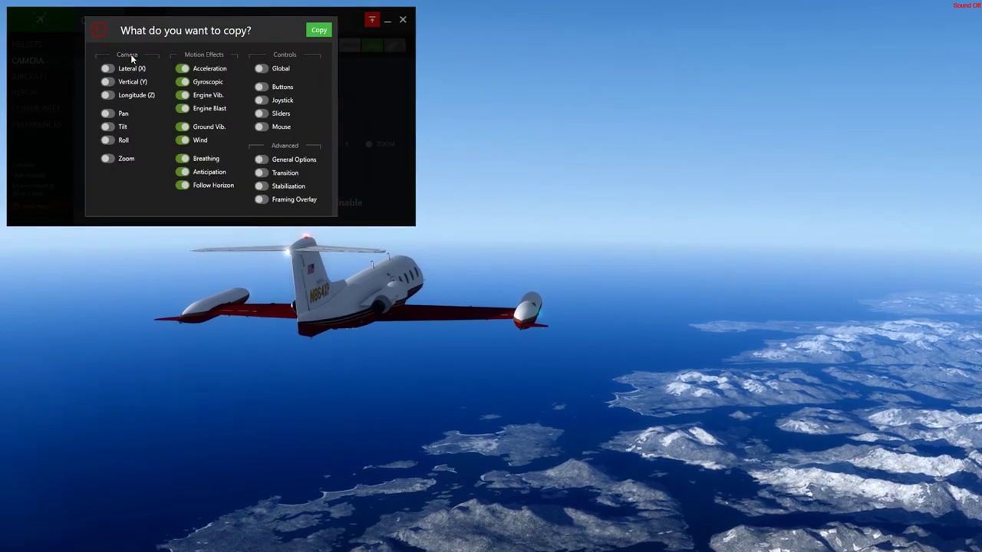
{"action": "left_click", "coordinate": [130, 55]}
{"action": "left_click", "coordinate": [199, 54]}
{"action": "left_click", "coordinate": [291, 53]}
{"action": "left_click", "coordinate": [286, 146]}
{"action": "left_click", "coordinate": [204, 55]}
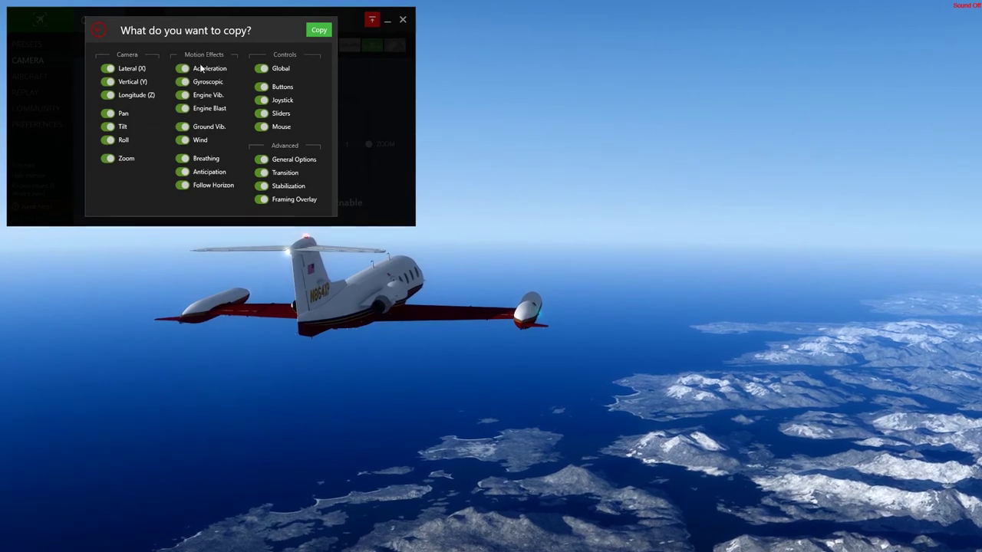
{"action": "left_click", "coordinate": [131, 55]}
{"action": "left_click", "coordinate": [285, 54]}
{"action": "left_click", "coordinate": [285, 146]}
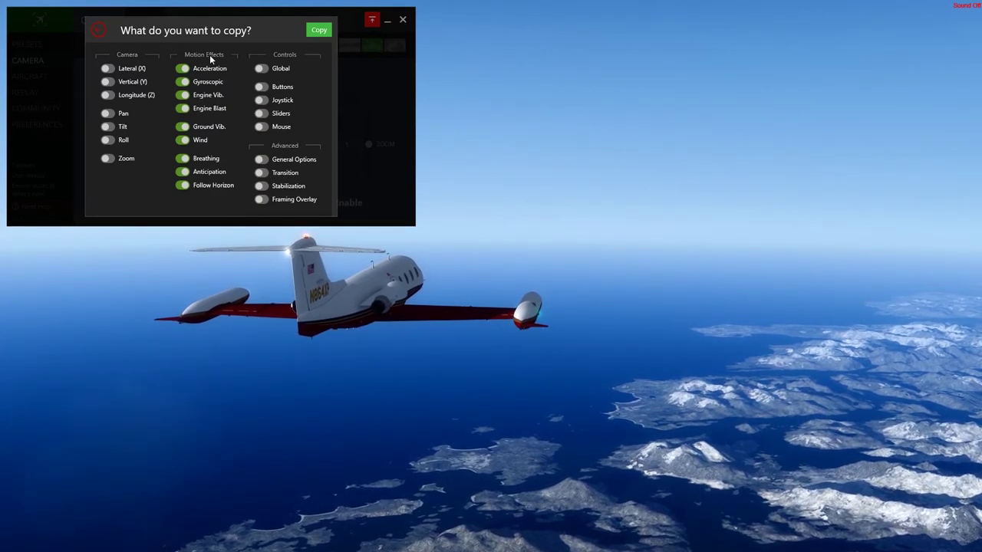
- Include Lateral (X) and Vertical (Y) but not Longitude (Z), copy, and view Chase's motion effects
{"action": "left_click", "coordinate": [129, 69]}
{"action": "left_click", "coordinate": [127, 83]}
{"action": "left_click", "coordinate": [128, 94]}
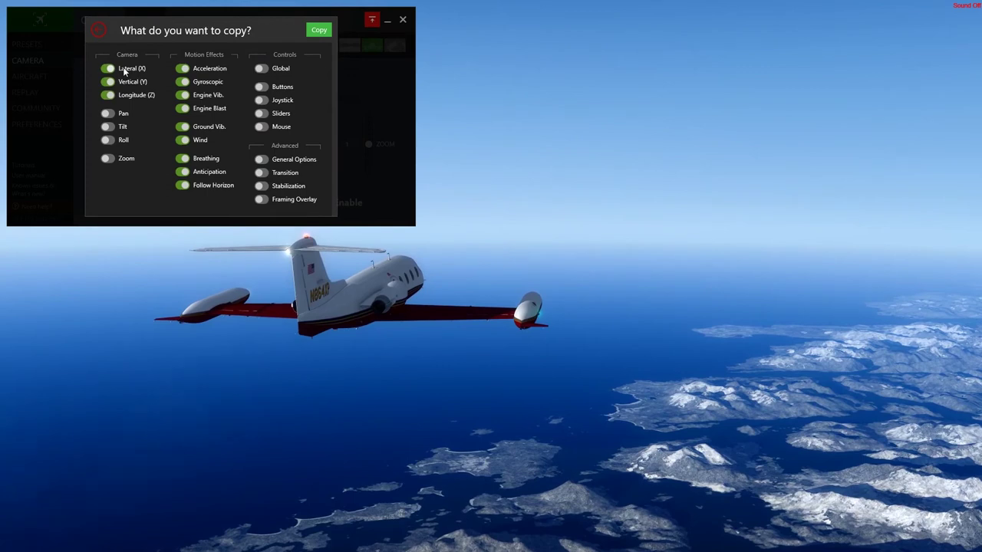
{"action": "left_click", "coordinate": [138, 92]}
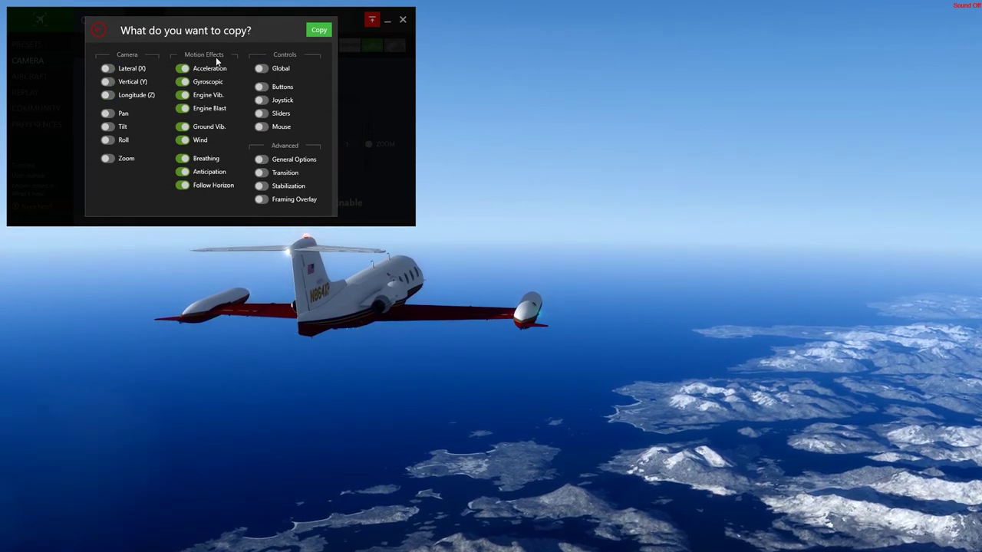
{"action": "left_click", "coordinate": [317, 33]}
{"action": "left_click", "coordinate": [217, 21]}
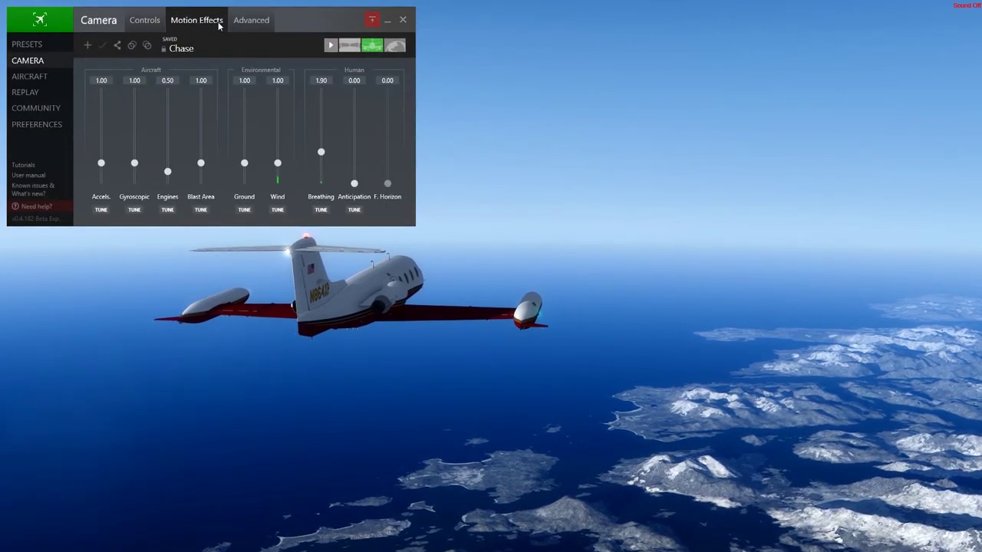
- Paste the copied Chase motion effects into the Tail preset, raising Wind to 1.00 and Breathing to 1.90
{"action": "left_click", "coordinate": [27, 43]}
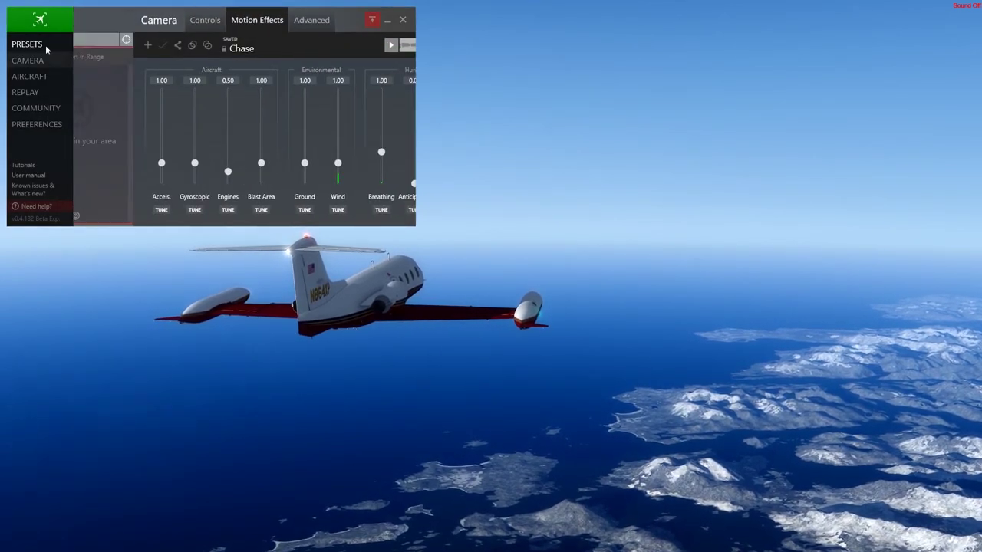
{"action": "right_click", "coordinate": [224, 114]}
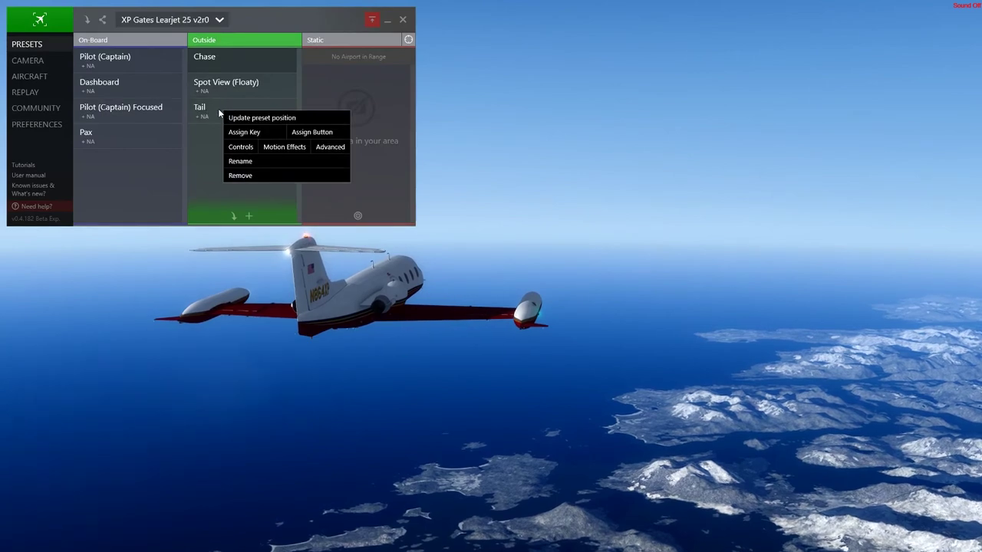
{"action": "left_click", "coordinate": [283, 146]}
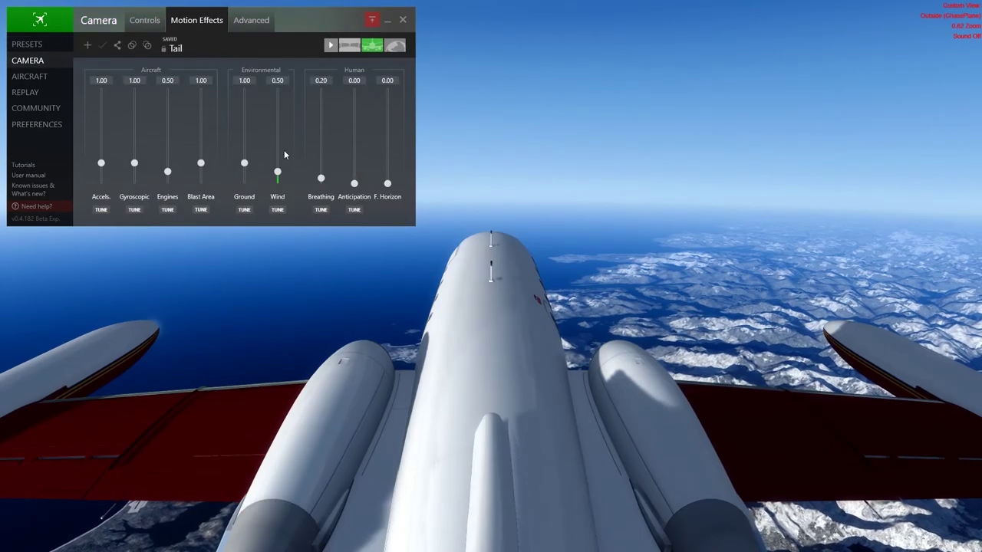
{"action": "left_click", "coordinate": [148, 47]}
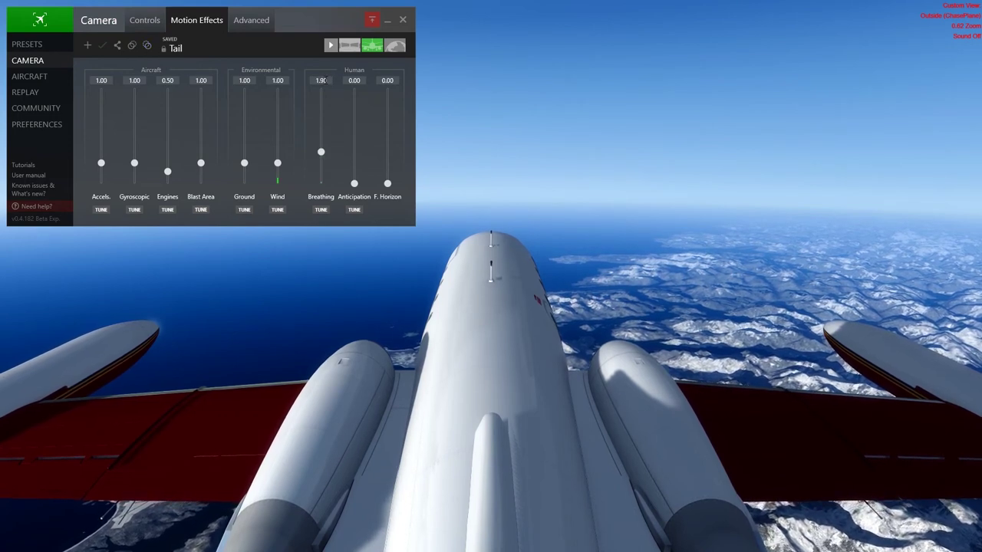
{"action": "left_click", "coordinate": [130, 47]}
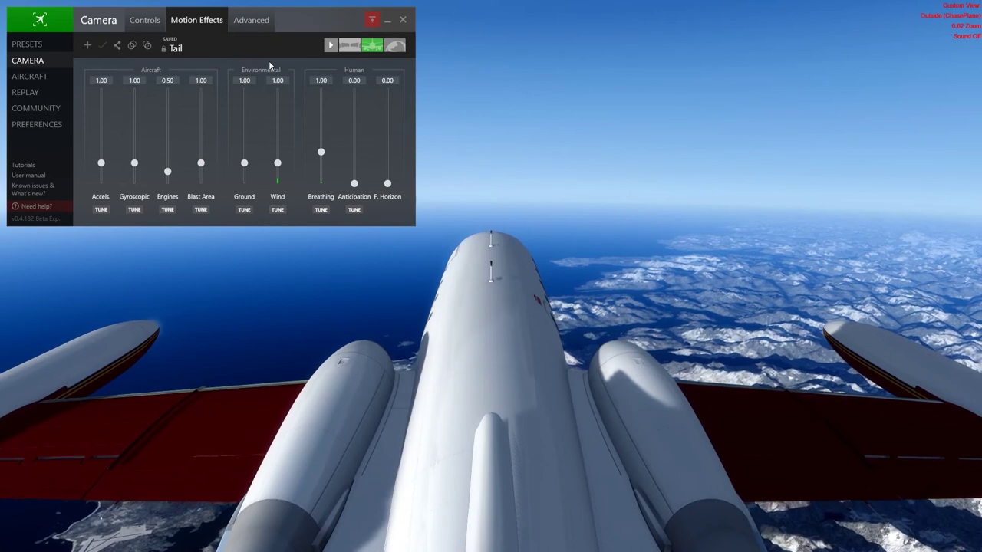
- Copy the Tail camera's motion effects (Engines 0.50, Wind 1.00, Breathing 1.90)
{"action": "key", "text": "ctrl+c"}
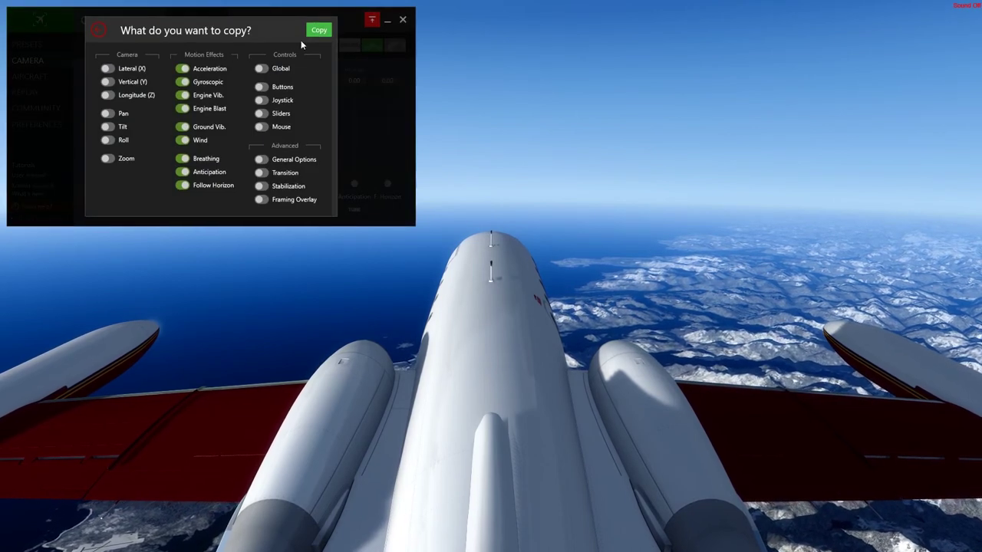
{"action": "left_click", "coordinate": [319, 33]}
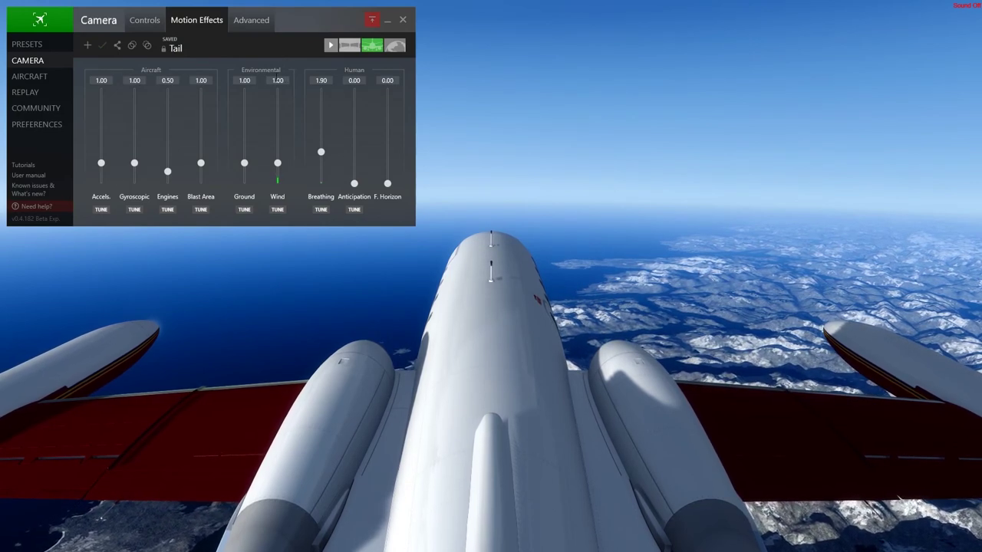
{"action": "left_click", "coordinate": [147, 45]}
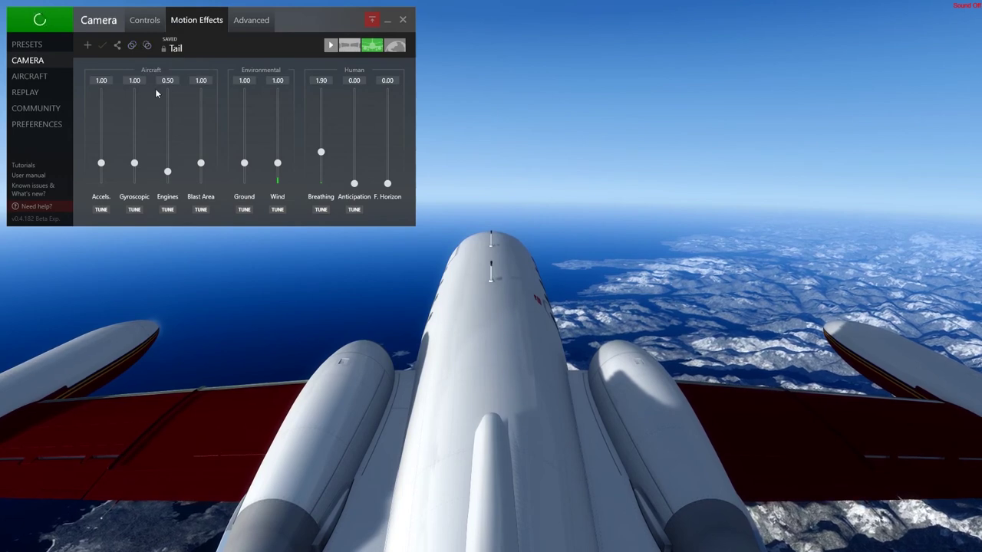